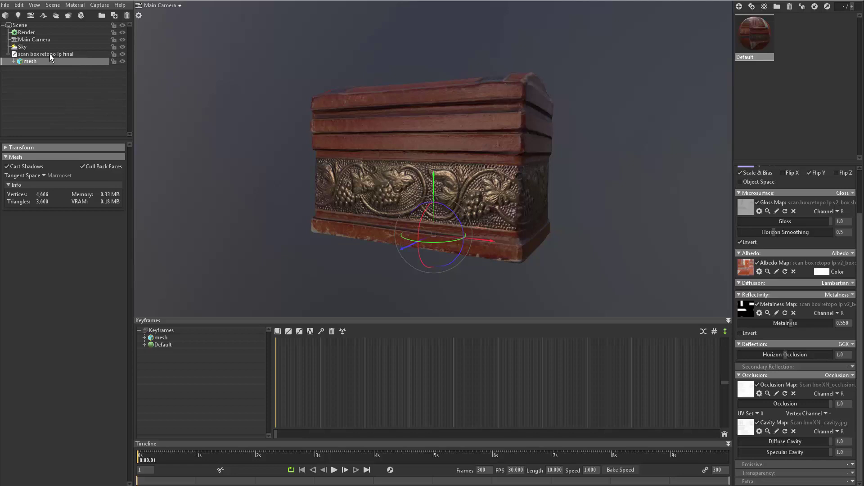
- Replace the scene's sky lighting with the Garage preset
click(23, 46)
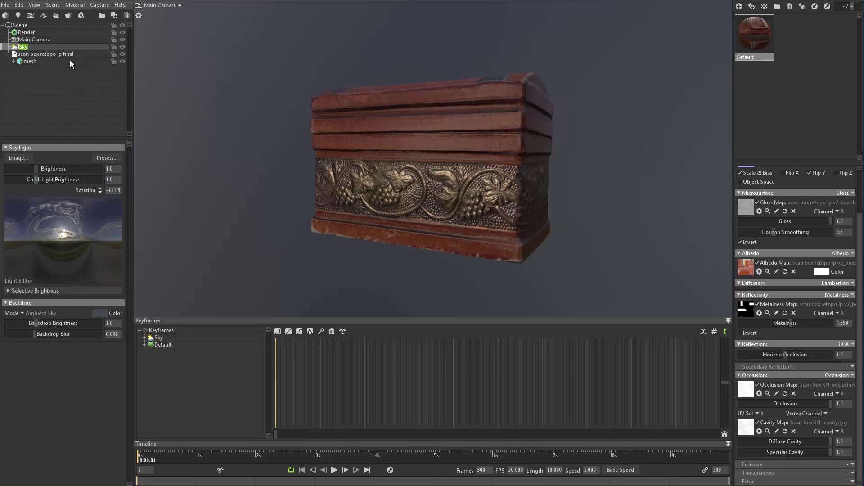
click(27, 54)
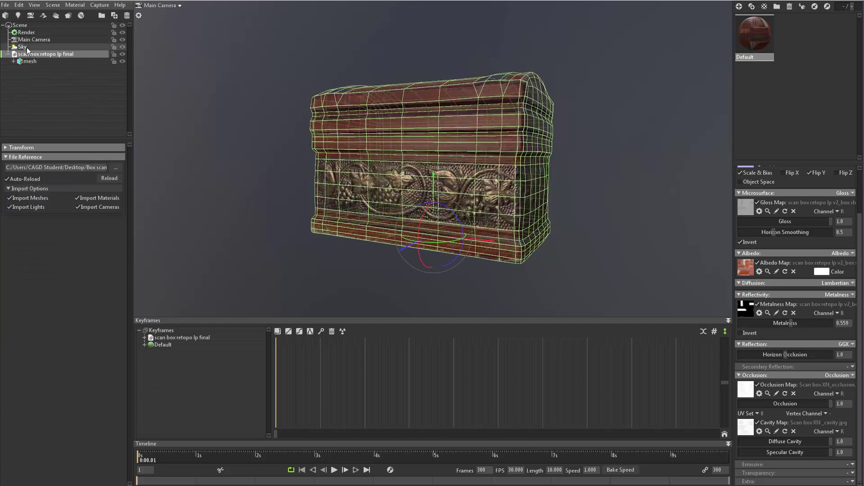
click(22, 46)
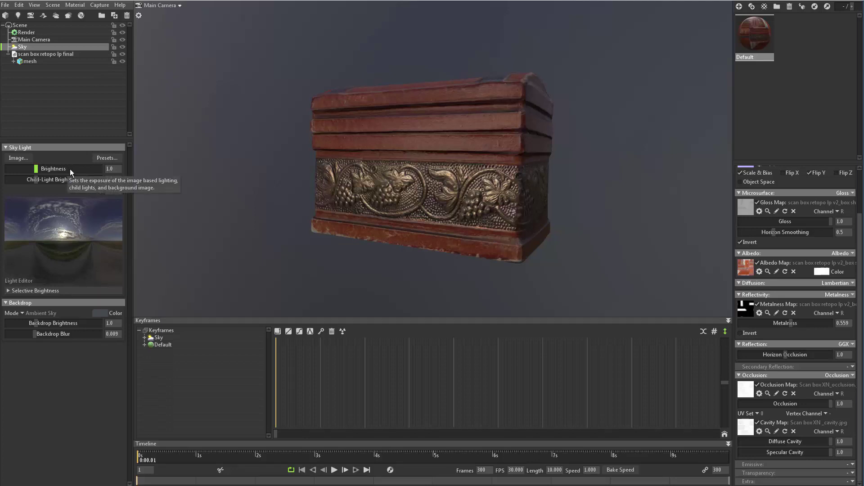
click(103, 158)
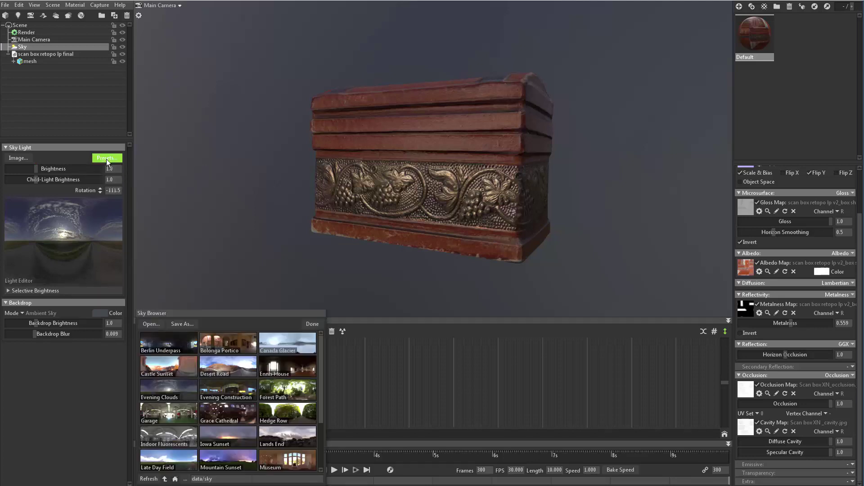
drag(226, 314, 205, 123)
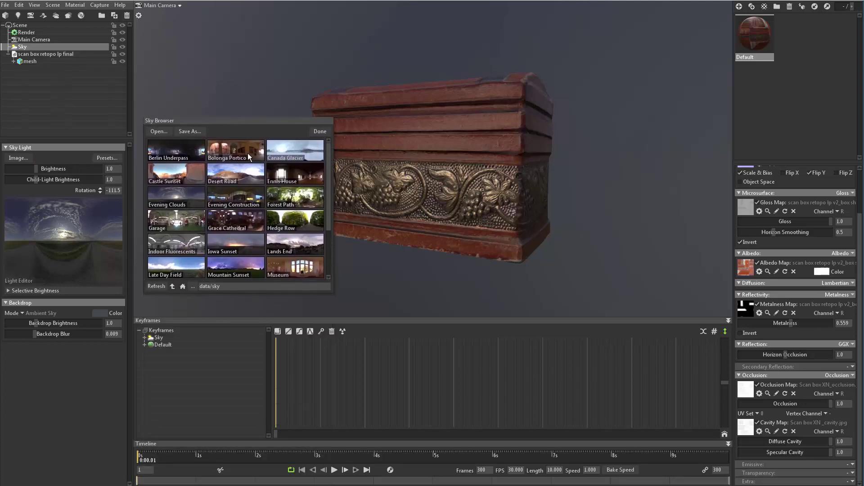
mouse_move(329, 175)
mouse_down()
mouse_move(327, 232)
mouse_move(327, 167)
mouse_up()
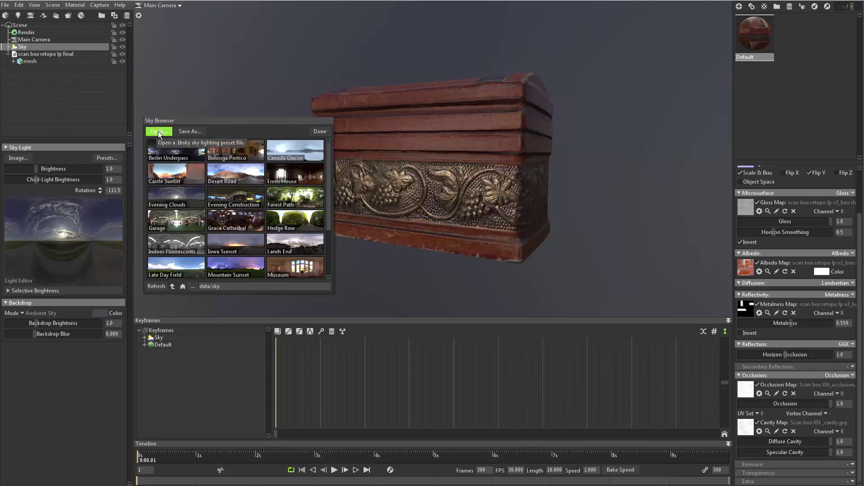
click(181, 223)
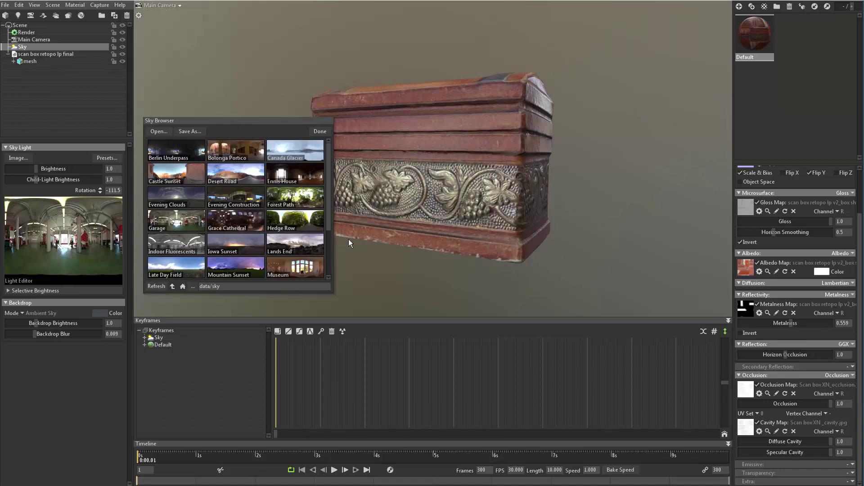
click(318, 131)
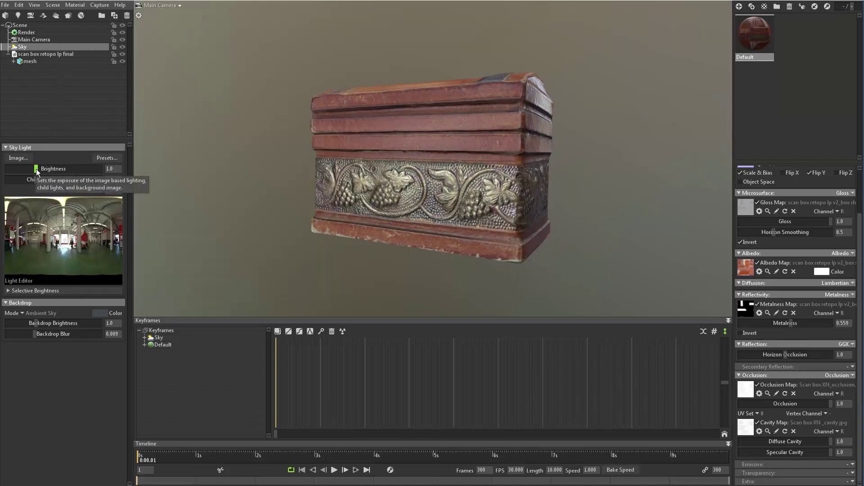
- Lower the sky brightness and child-light brightness to 0.953 each and the backdrop brightness to 0.647
drag(38, 172, 36, 170)
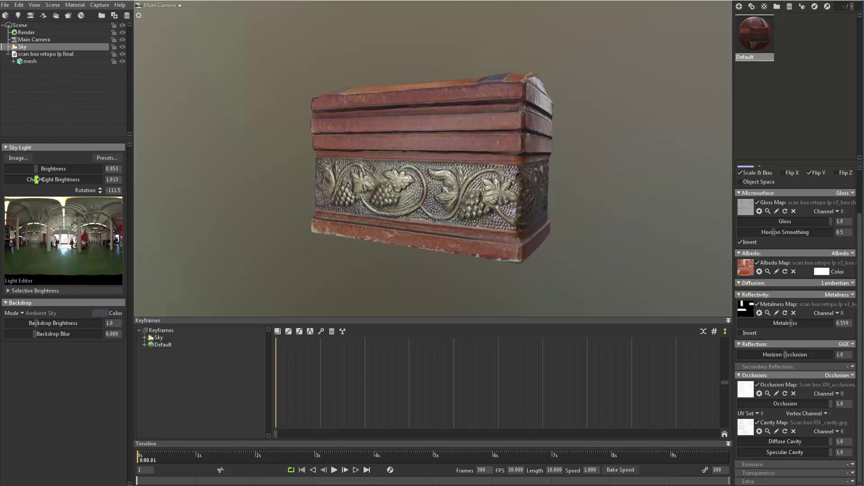
mouse_move(36, 182)
mouse_down()
mouse_move(28, 182)
mouse_move(52, 182)
mouse_move(38, 184)
mouse_up()
mouse_move(46, 323)
mouse_down()
mouse_move(57, 322)
mouse_move(8, 334)
mouse_move(35, 335)
mouse_up()
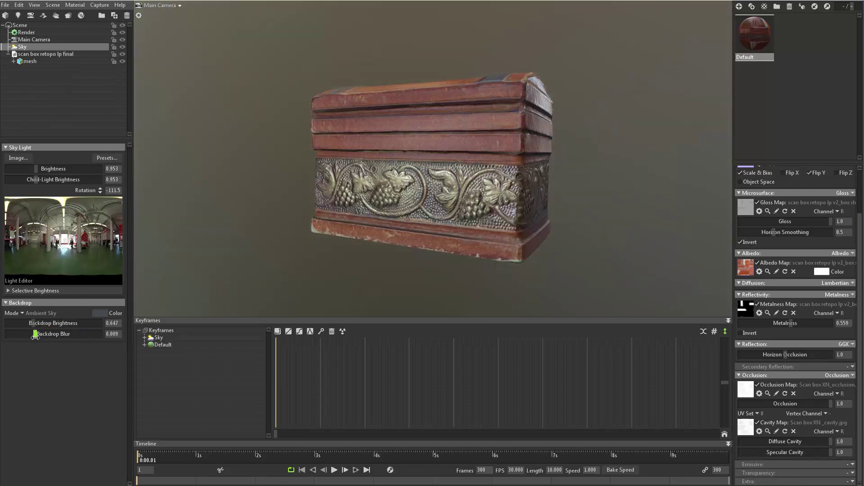
- Show the sky image as the backdrop, with backdrop brightness 0.454 and backdrop blur 0.006
click(22, 313)
click(40, 321)
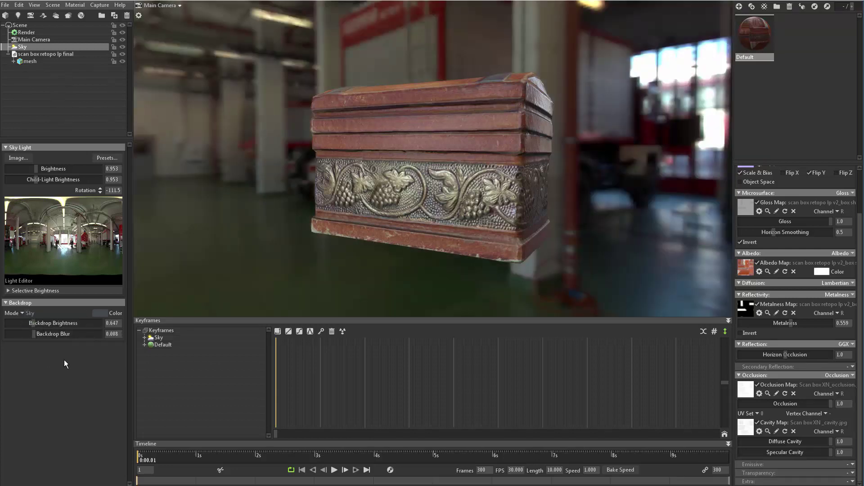
mouse_move(30, 334)
mouse_down()
mouse_move(63, 322)
mouse_move(30, 321)
mouse_up()
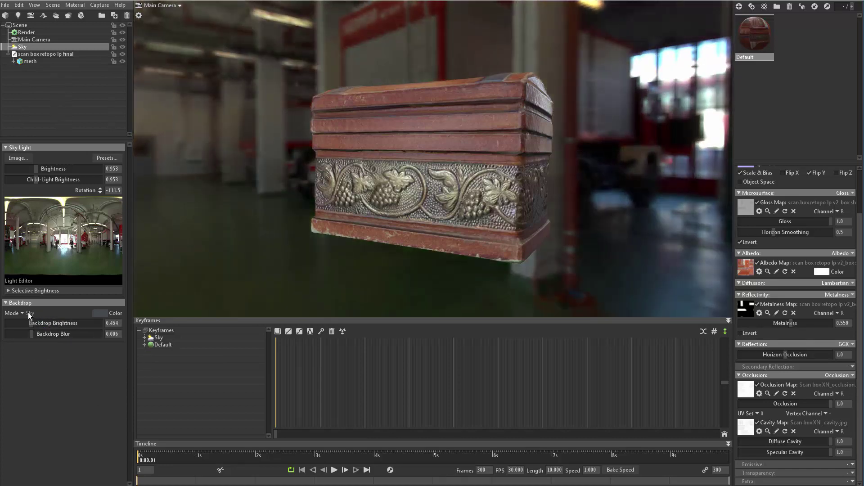
- Change the backdrop mode to Blurred Sky and raise the backdrop blur to 0.01
click(21, 314)
click(35, 331)
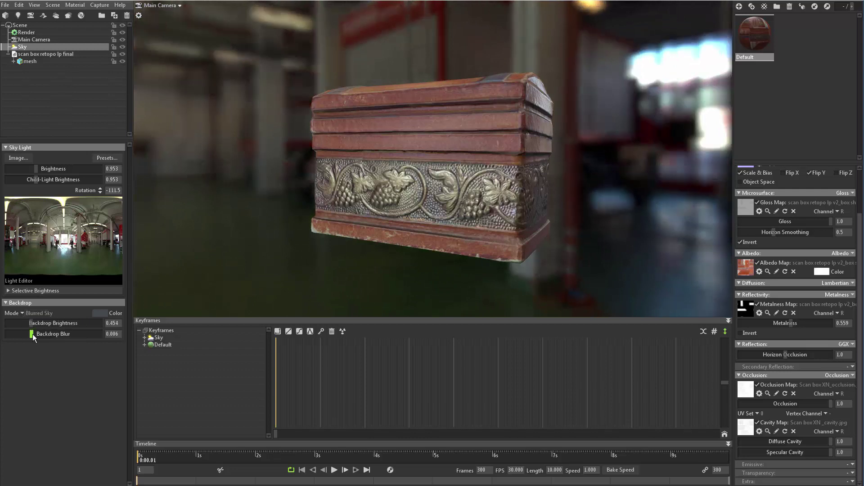
mouse_move(31, 334)
mouse_down()
mouse_move(76, 335)
mouse_move(35, 334)
mouse_up()
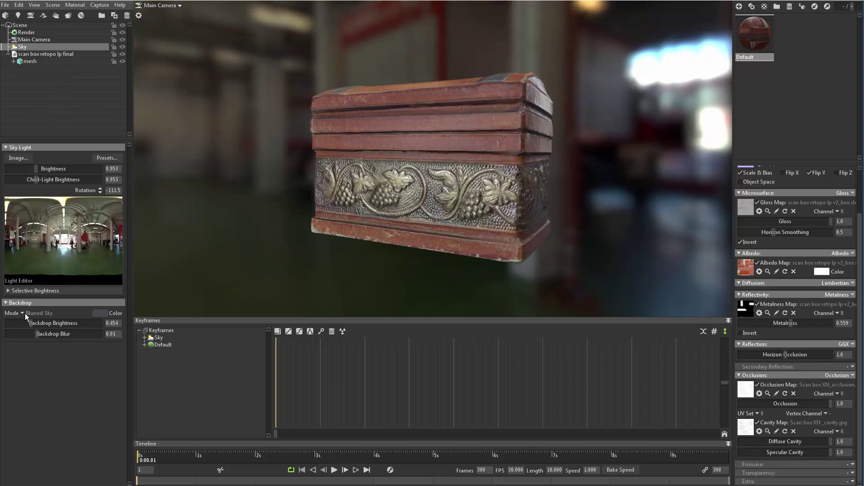
- Switch the backdrop mode to Color and set the backdrop to dark green 37463a
click(25, 313)
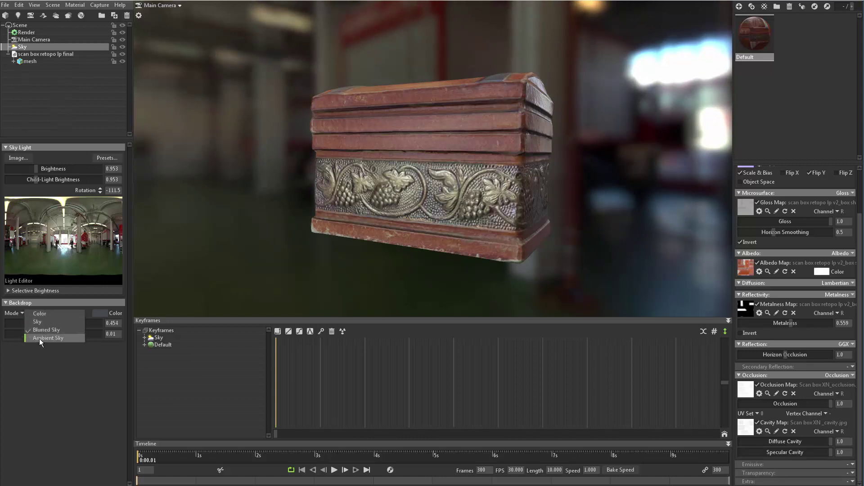
click(40, 313)
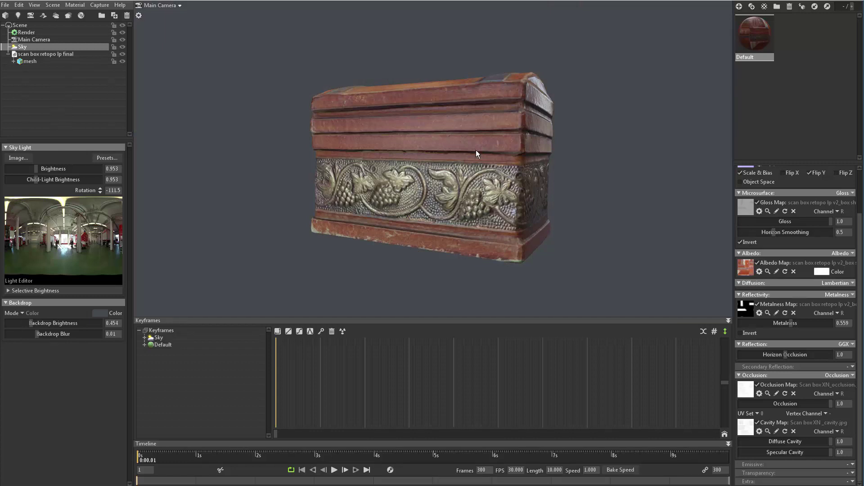
click(100, 313)
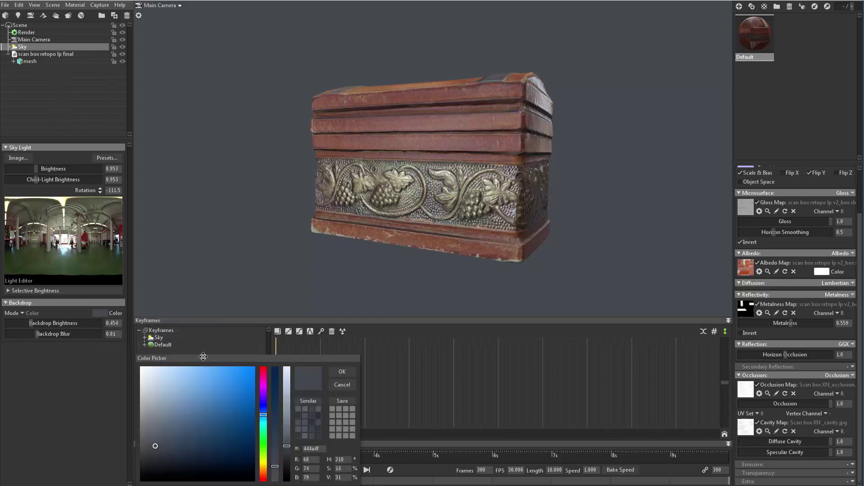
drag(201, 354, 201, 164)
mouse_move(265, 232)
mouse_down()
mouse_move(263, 271)
mouse_move(264, 248)
mouse_up()
mouse_move(157, 256)
mouse_down()
mouse_move(168, 262)
mouse_move(156, 264)
mouse_move(165, 259)
mouse_up()
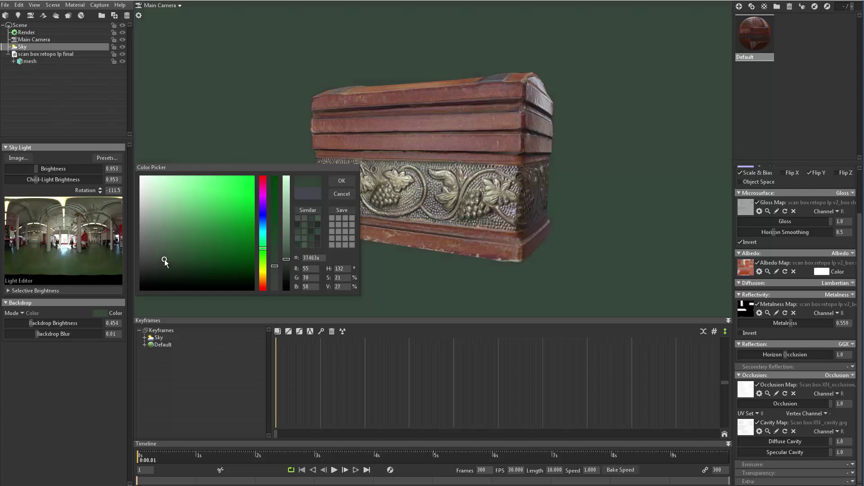
click(343, 192)
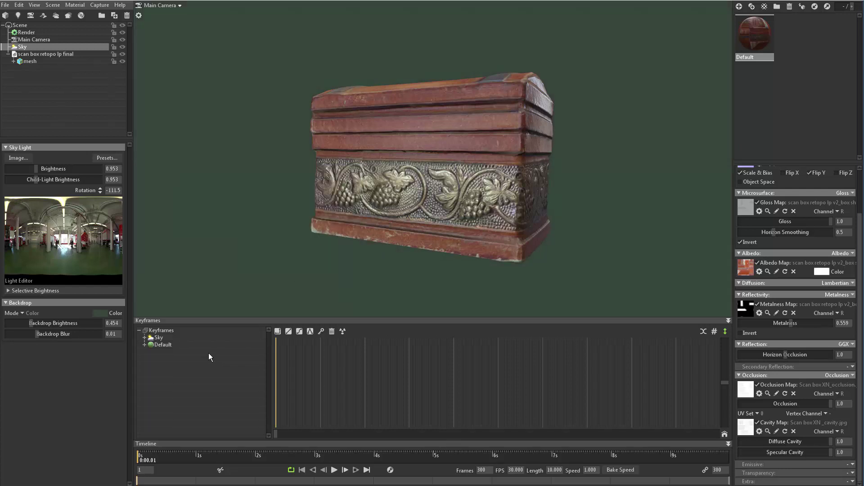
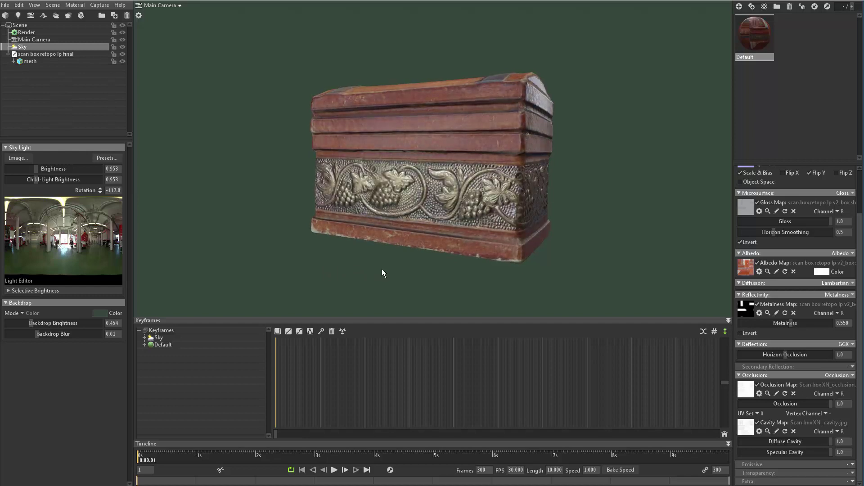
- Rotate the sky to -235.5 and add a child light over its bright central window with brightness 3.579
shift+drag(382, 269, 389, 198)
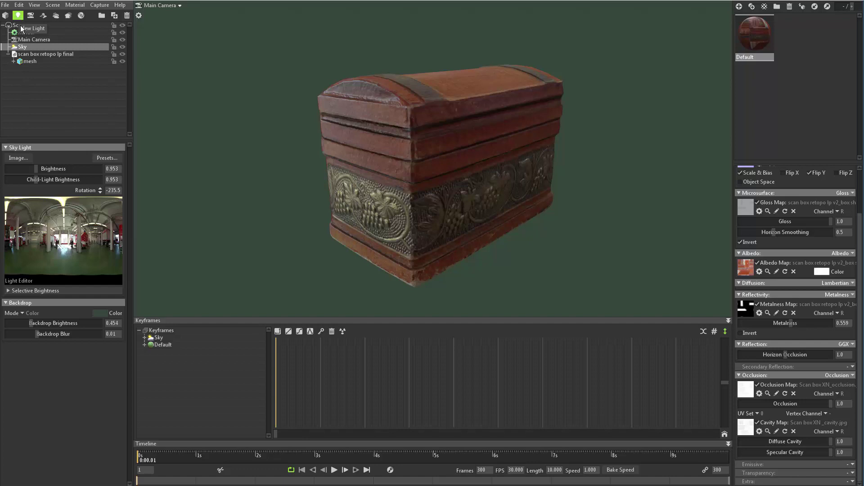
click(64, 241)
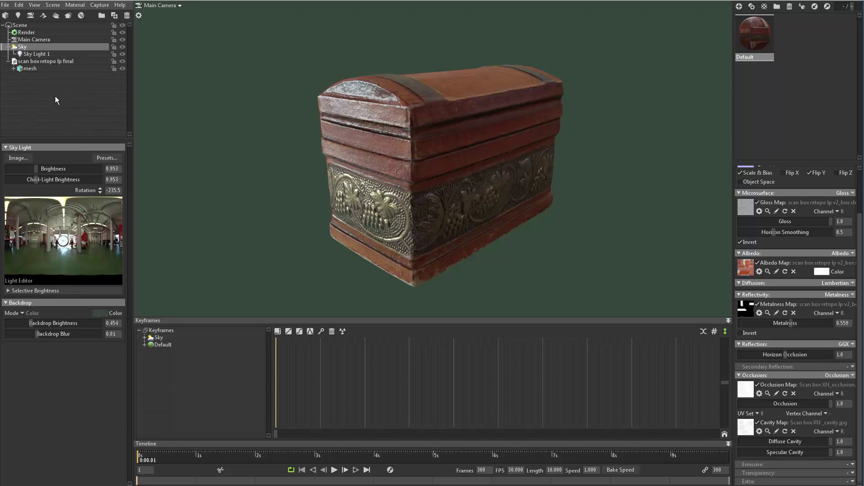
click(41, 55)
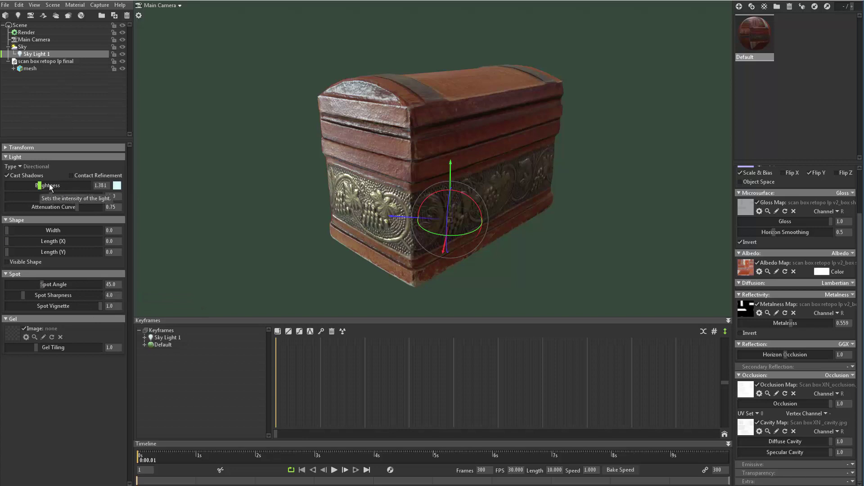
mouse_move(41, 187)
mouse_down()
mouse_move(56, 185)
mouse_move(46, 185)
mouse_up()
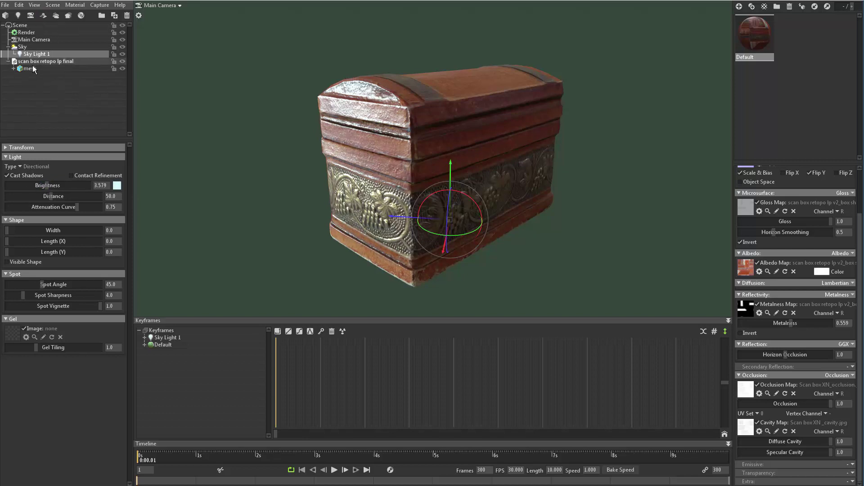
- Add two more child lights to the sky image, one on either side of the central light
click(22, 47)
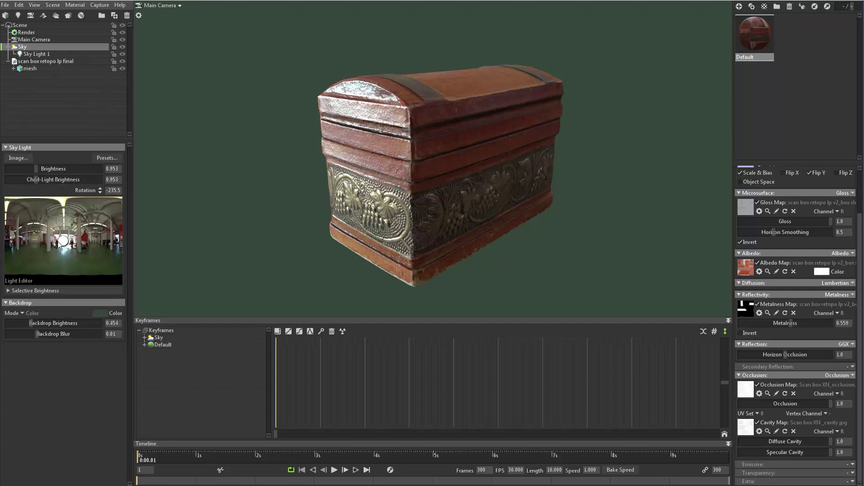
click(101, 246)
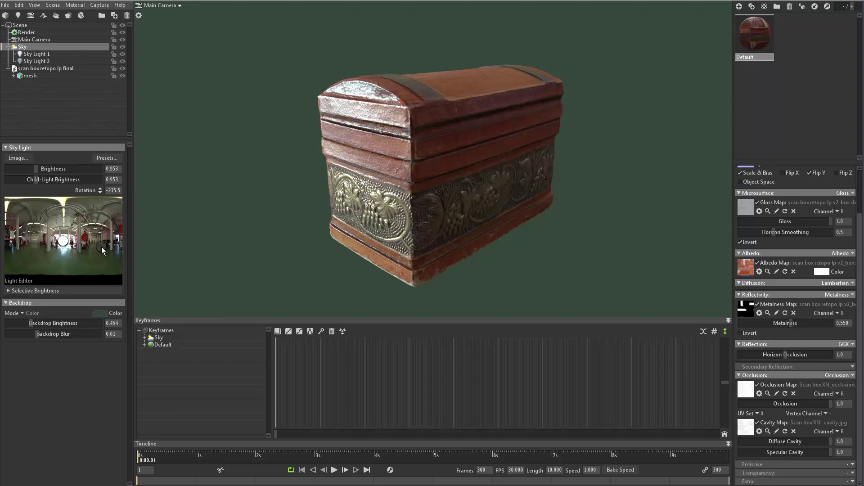
click(23, 242)
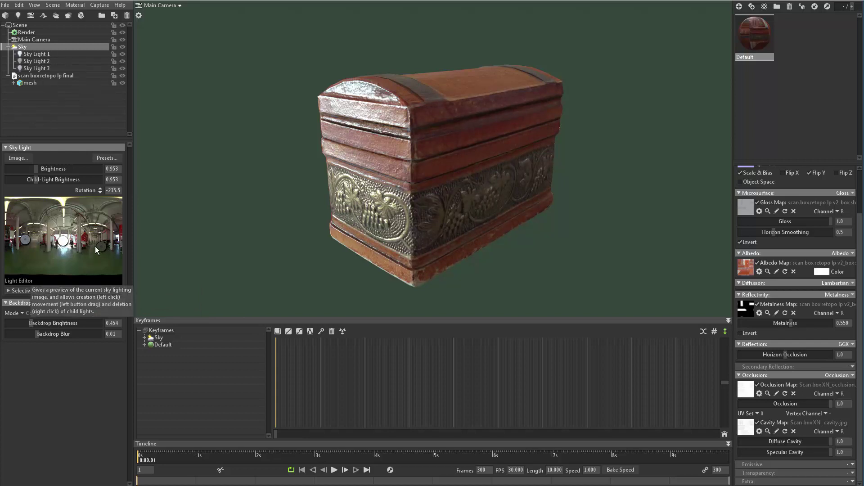
- Set the brightness of Sky Light 2 to 21.17 and of Sky Light 3 to 1.521
click(48, 63)
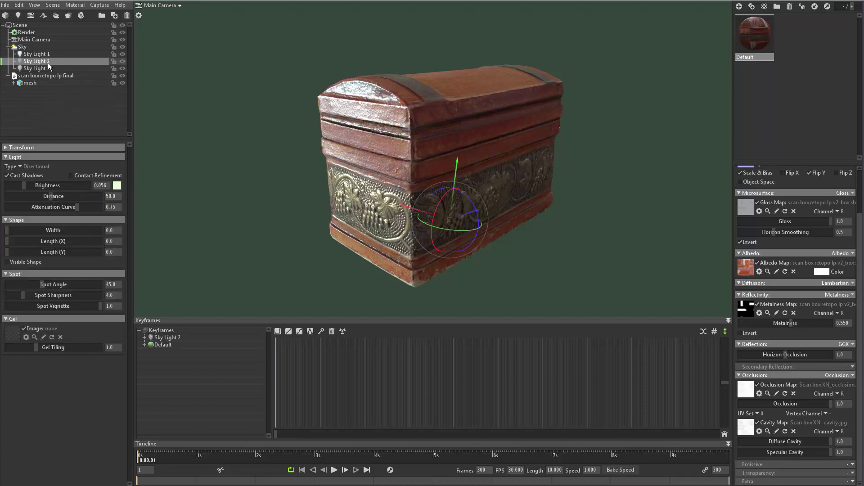
drag(26, 189, 57, 185)
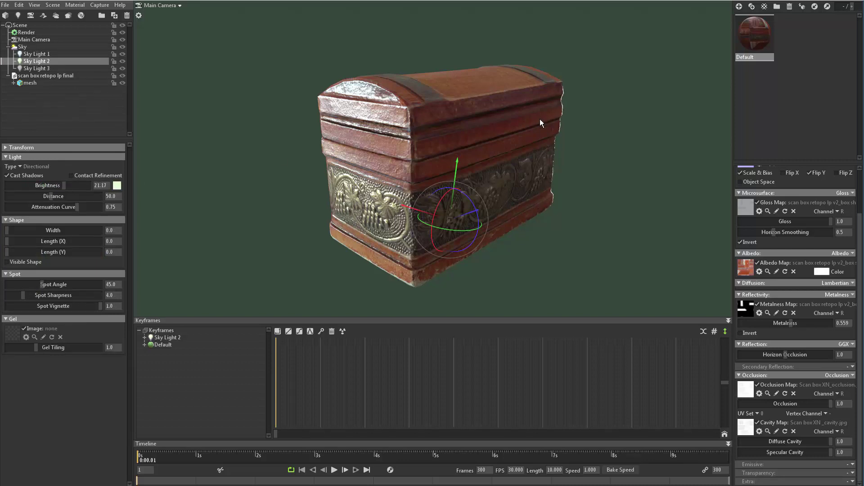
click(41, 69)
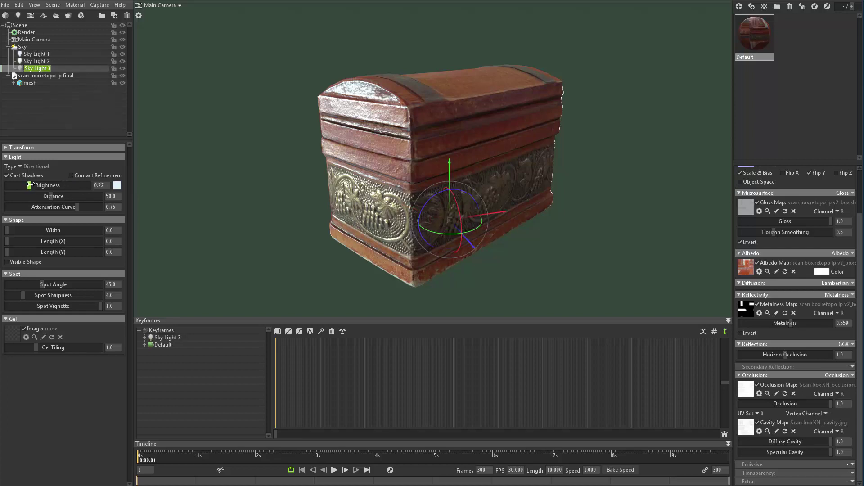
drag(30, 185, 41, 185)
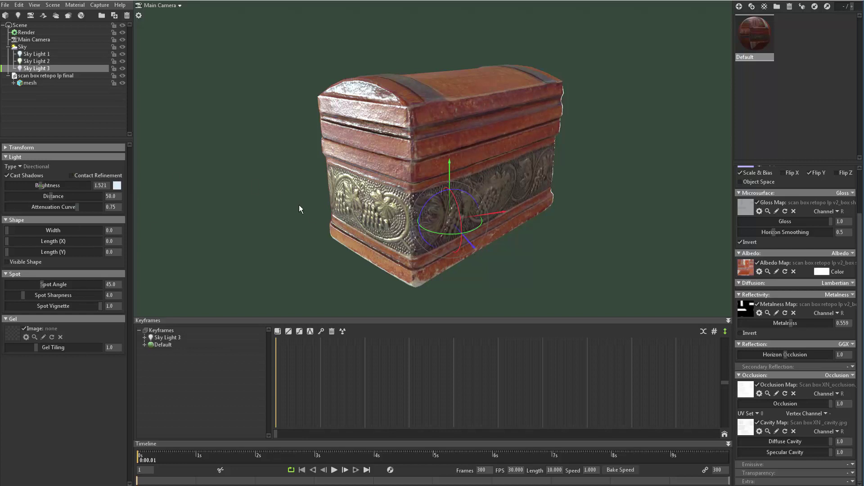
- Rotate the sky to -431.5 and reposition the rightmost child light slightly on the sky image
drag(408, 199, 227, 186)
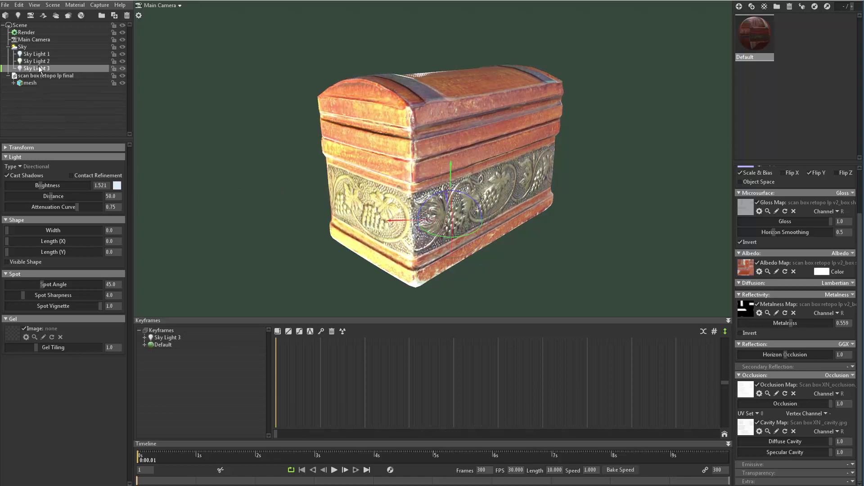
click(38, 47)
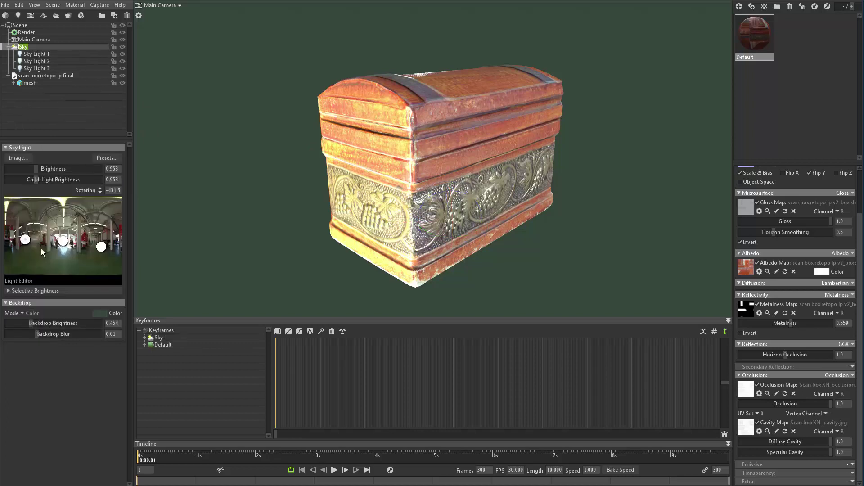
drag(103, 252, 103, 244)
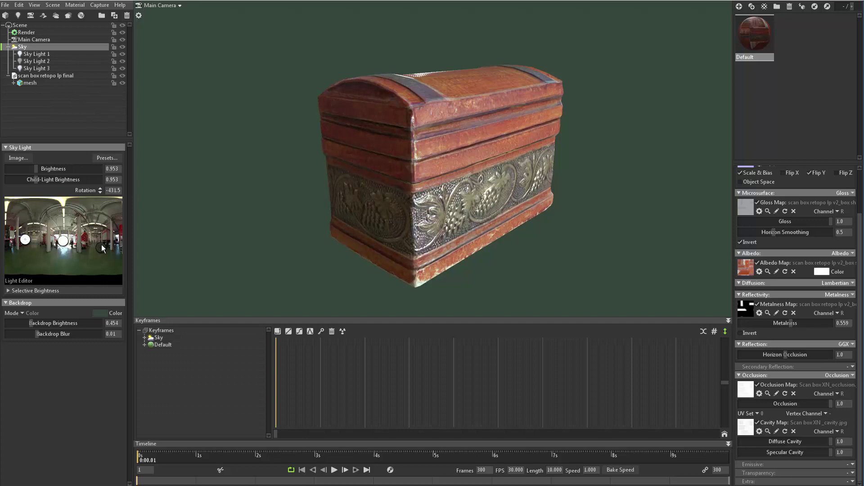
drag(101, 244, 100, 251)
- Set the brightness of Sky Light 2 to 2.1 and of Sky Light 1 to 0.931
click(36, 61)
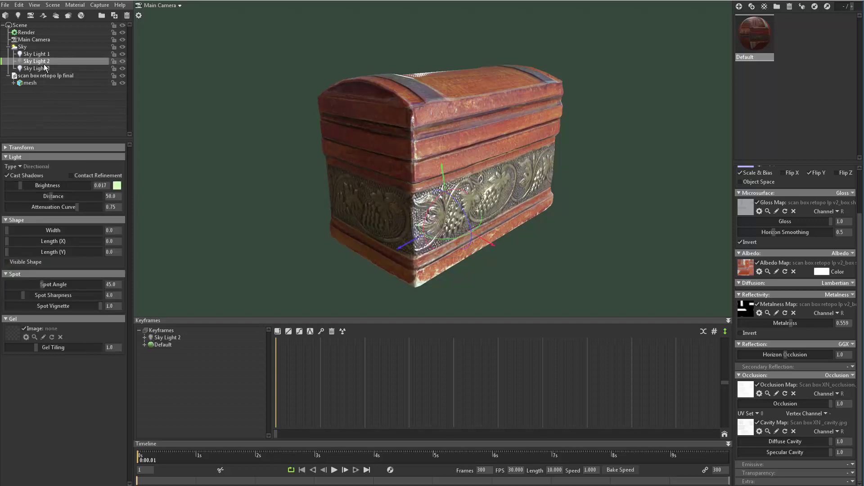
mouse_move(40, 185)
mouse_down()
mouse_move(31, 186)
mouse_move(43, 185)
mouse_up()
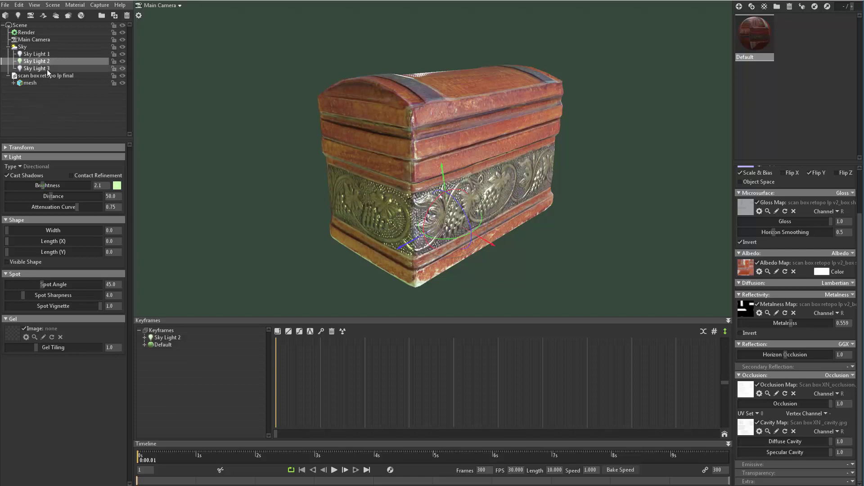
click(45, 54)
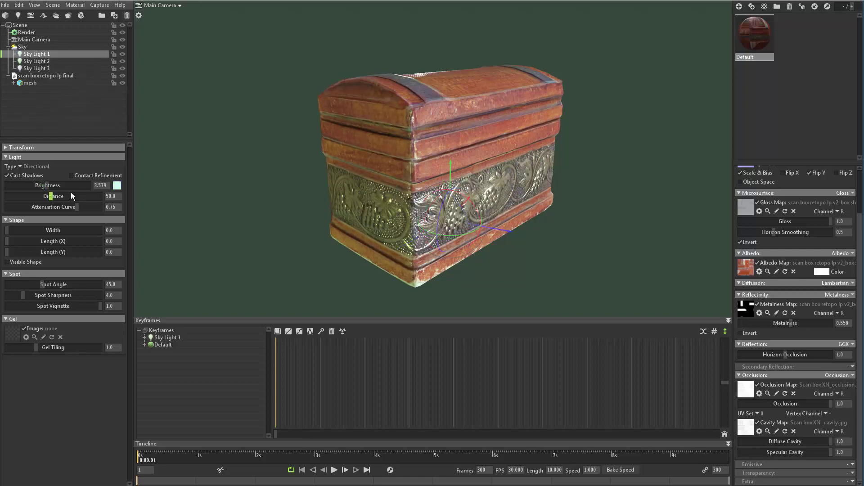
mouse_move(47, 187)
mouse_down()
mouse_move(68, 186)
mouse_move(39, 186)
mouse_up()
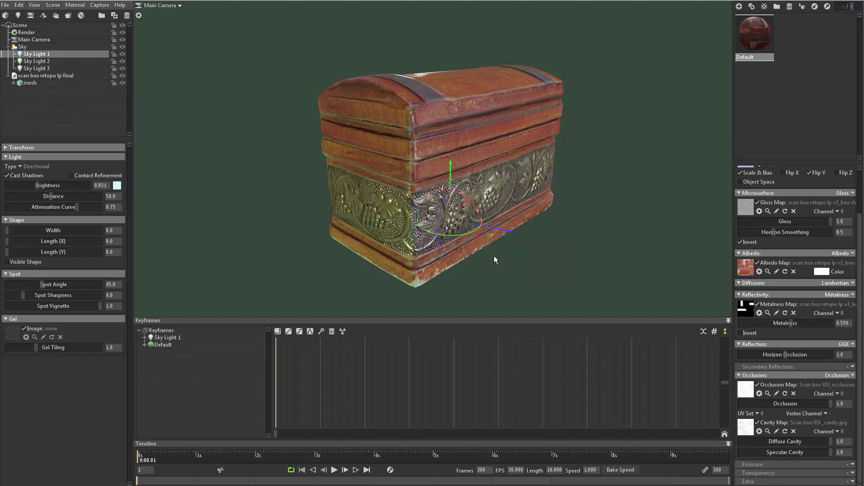
mouse_move(494, 255)
shift+mouse_down()
mouse_move(503, 263)
mouse_move(495, 245)
mouse_move(494, 268)
shift+mouse_up()
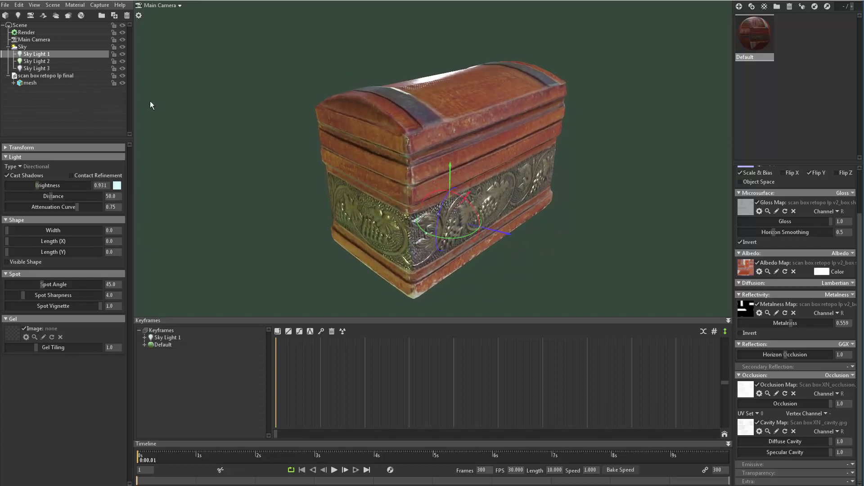
- Set Sky Light 3's brightness to 0.353 and its colour to a muted blue, 7296bc
click(36, 69)
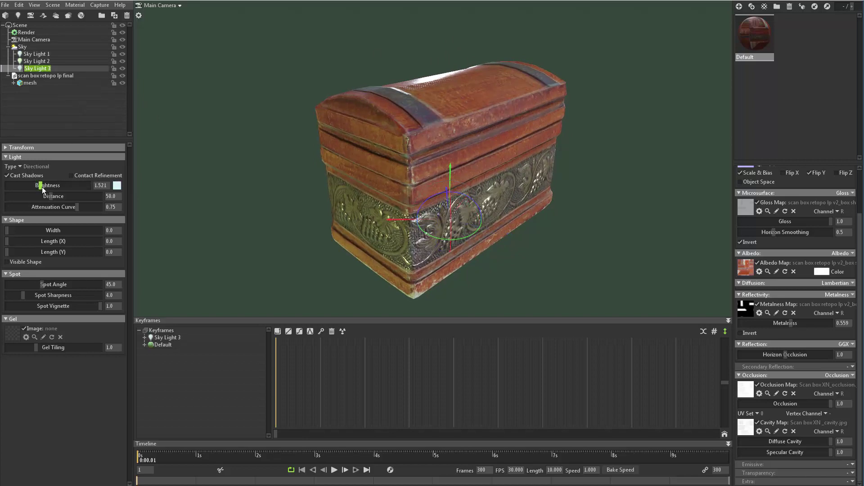
mouse_move(42, 186)
mouse_down()
mouse_move(74, 185)
mouse_move(32, 183)
mouse_up()
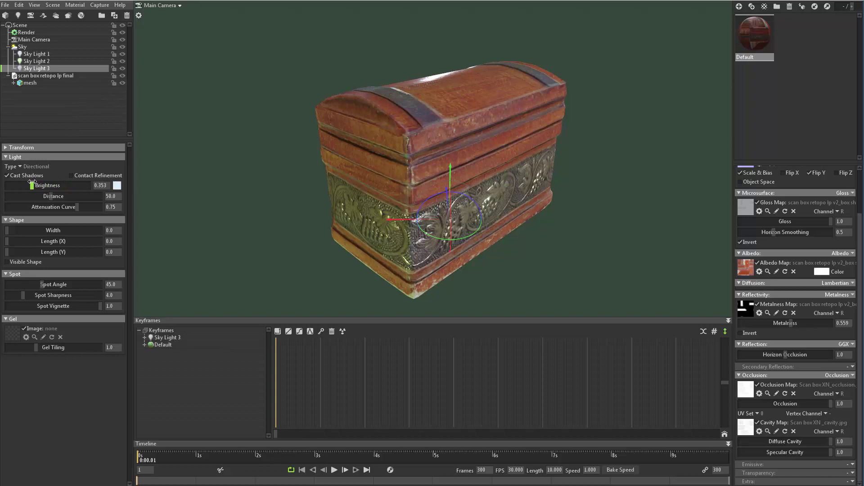
click(117, 185)
mouse_move(154, 178)
mouse_down()
mouse_move(169, 206)
mouse_move(200, 207)
mouse_move(185, 206)
mouse_up()
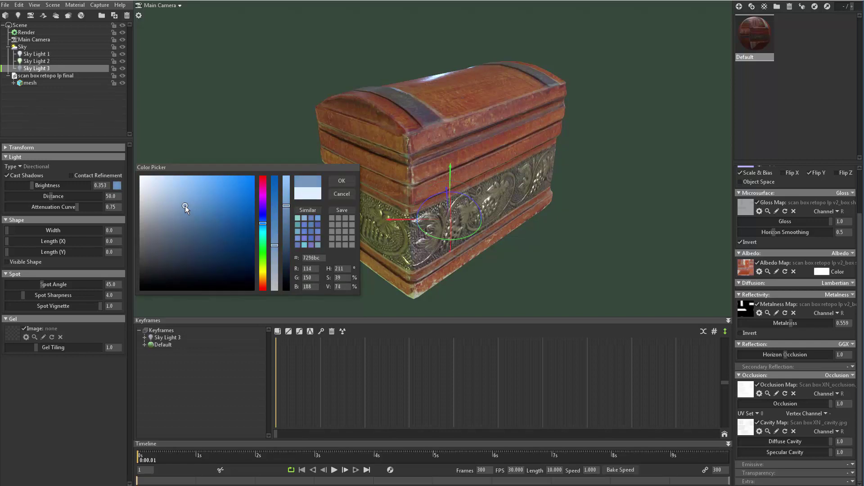
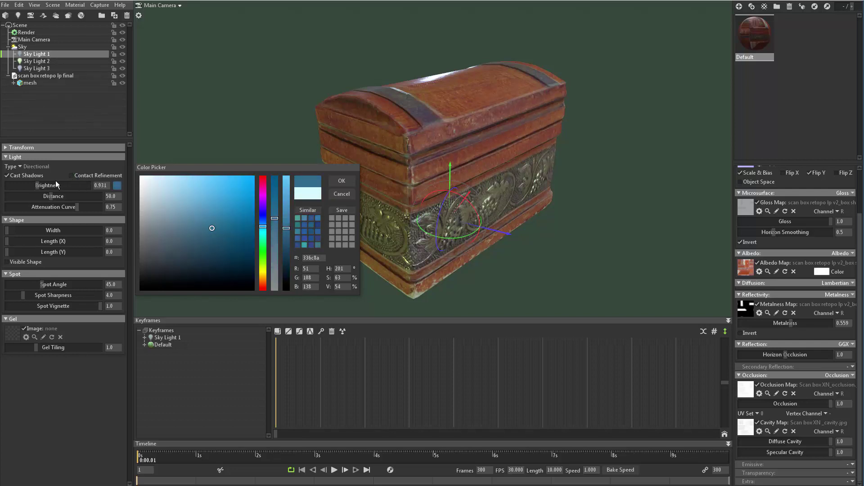
- Set Sky Light 1's brightness to 3.784, shift its blue colour slightly toward cyan, and return to the Sky settings
drag(41, 185, 47, 186)
drag(267, 226, 267, 231)
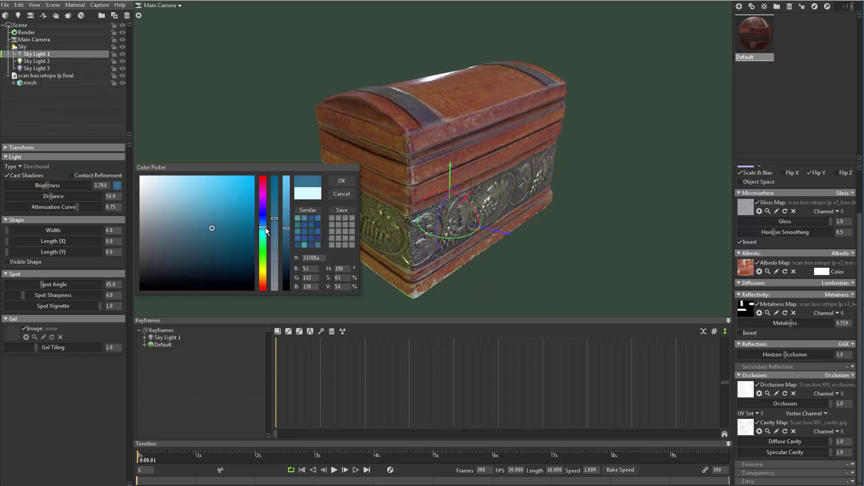
click(339, 184)
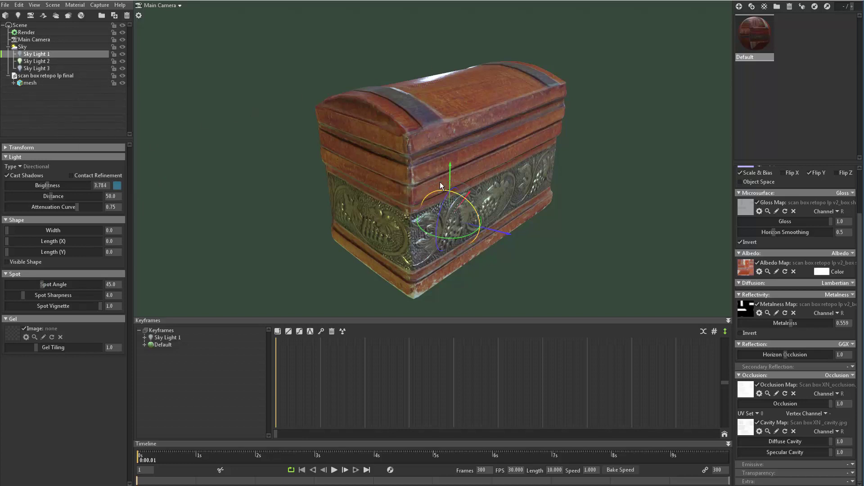
mouse_move(440, 182)
mouse_down()
mouse_move(425, 159)
mouse_move(440, 171)
mouse_move(418, 170)
mouse_move(431, 175)
mouse_up()
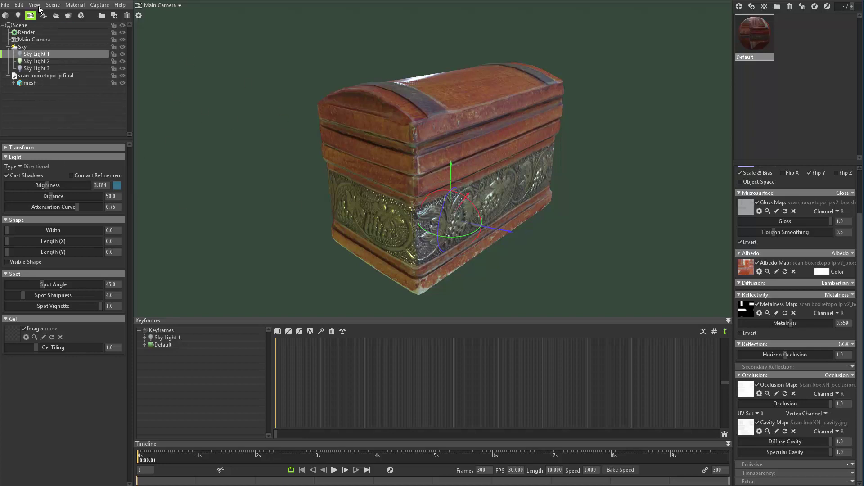
click(27, 48)
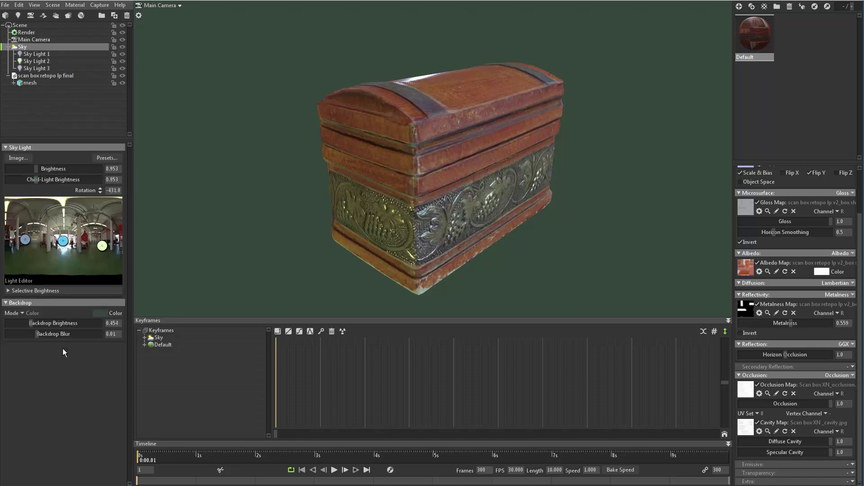